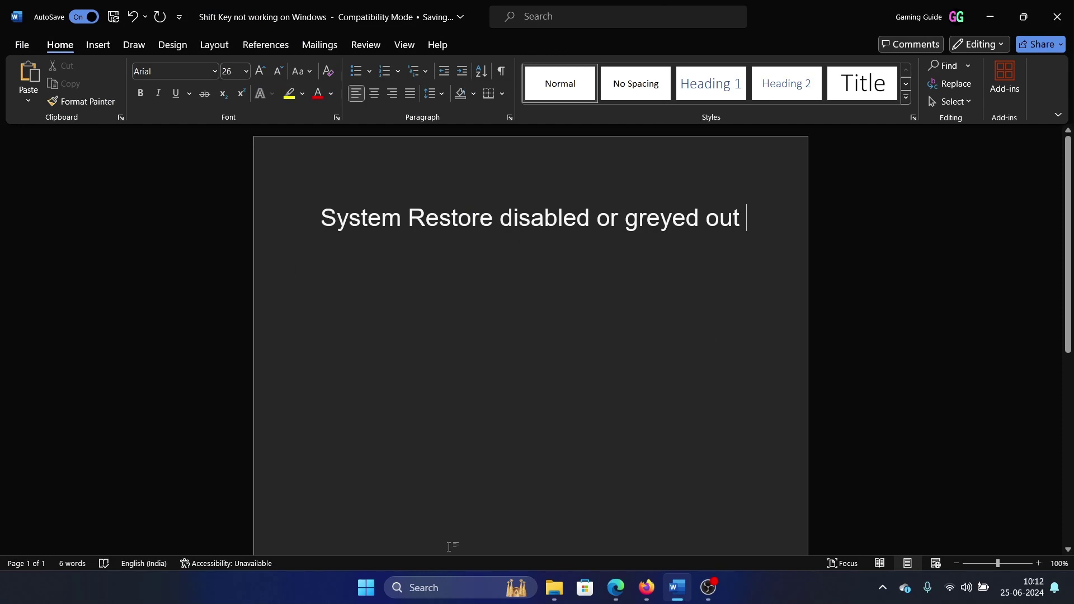
Search Windows for 'recovery' and open the Recovery Control Panel page
left_click(423, 588)
type("recovery")
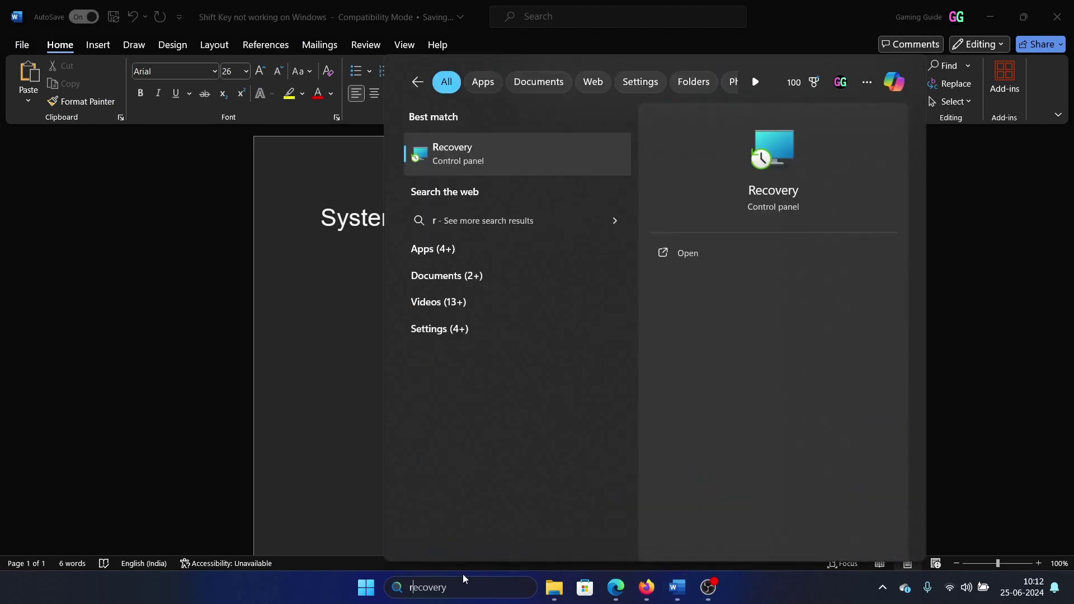
type("r")
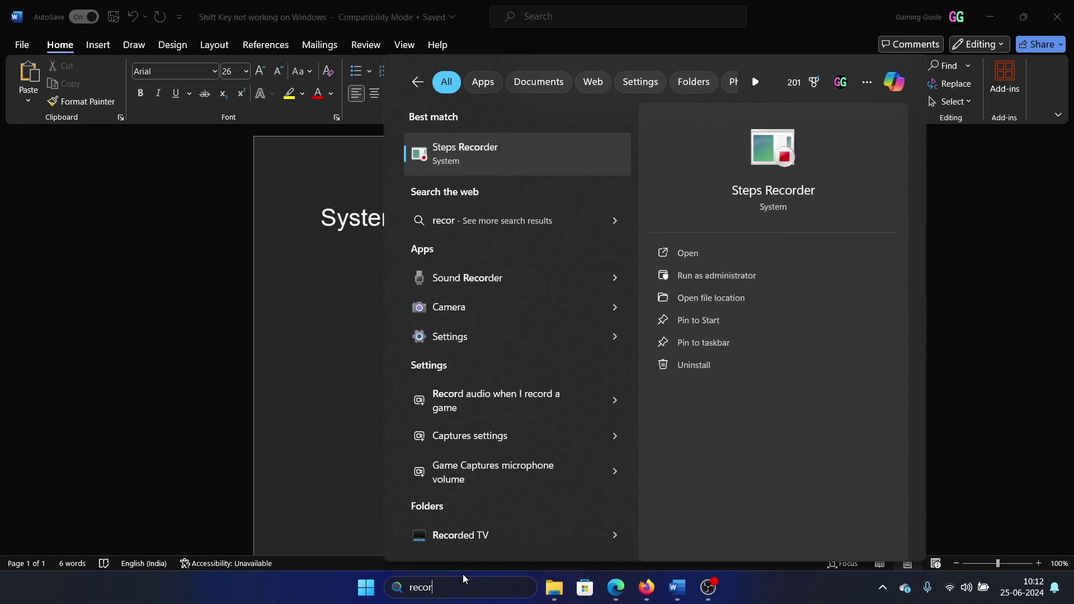
key("BackSpace")
key("BackSpace")
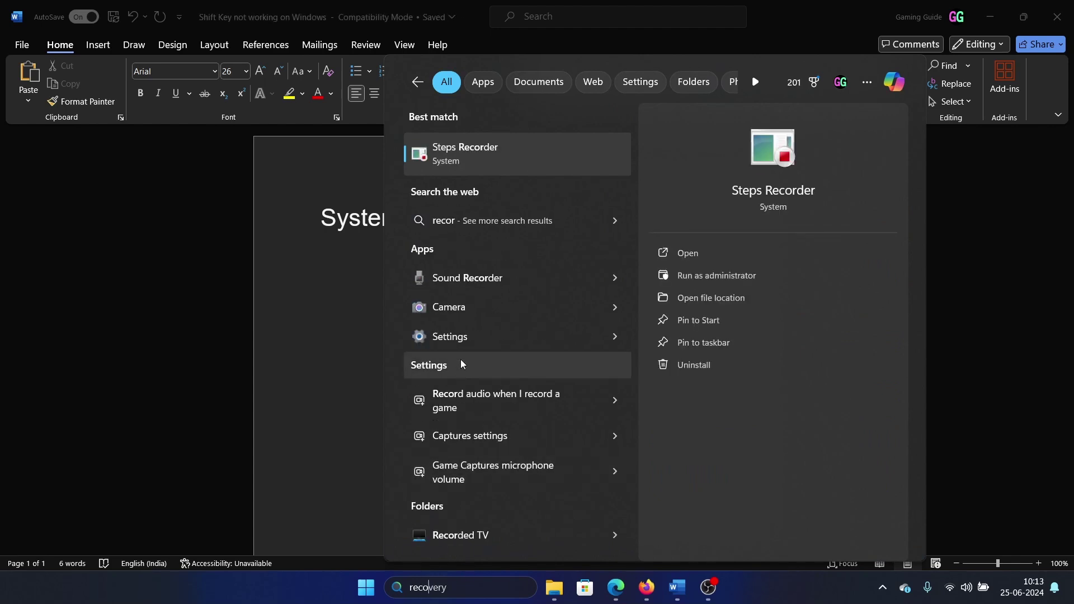
type("overy")
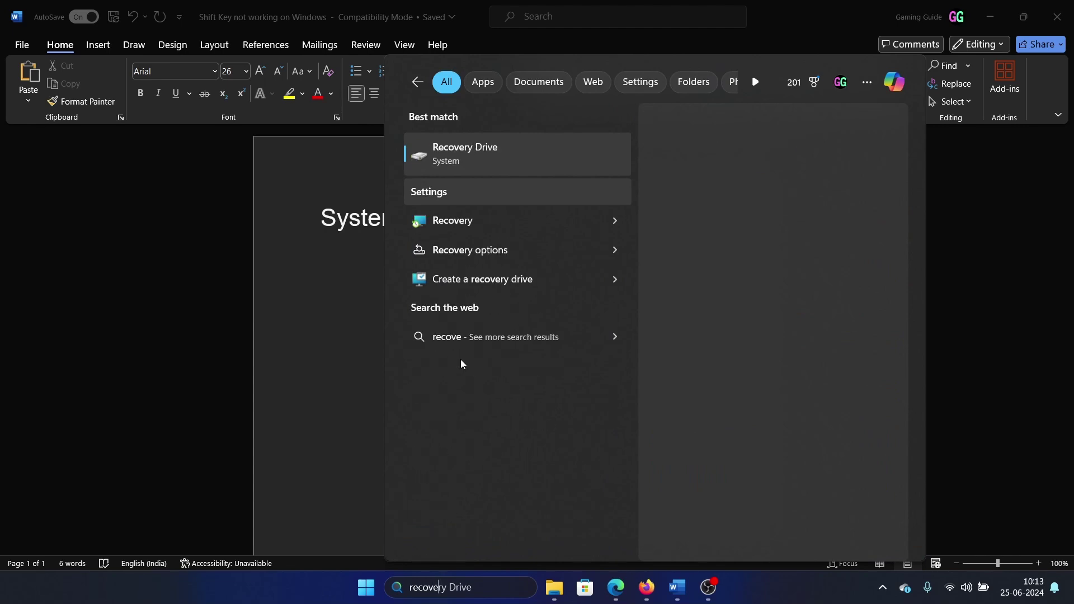
left_click(460, 202)
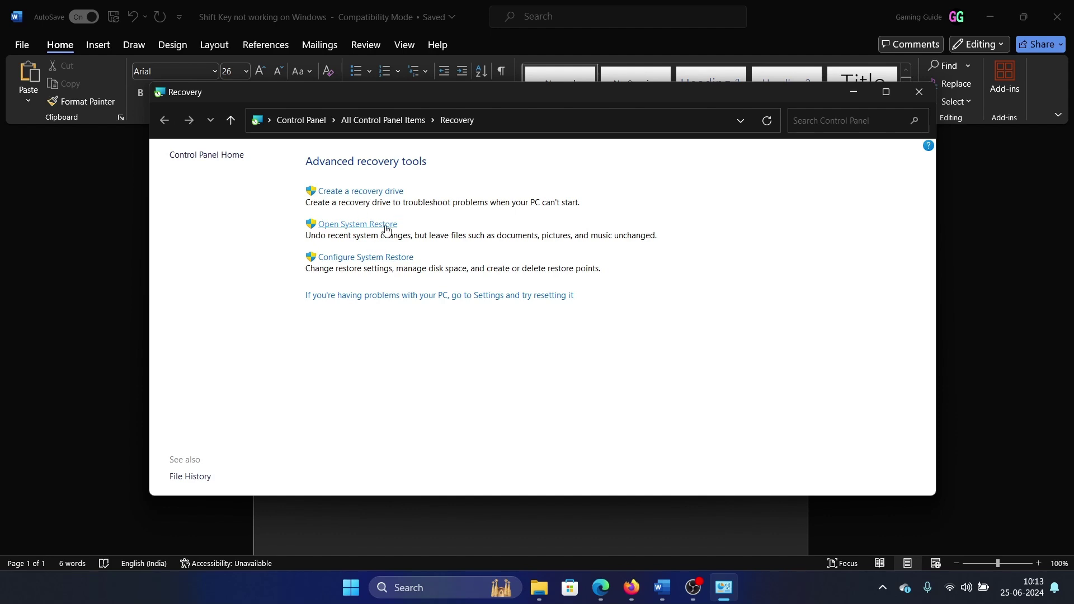
Keep system protection on for Local Disk (C:) with Max Usage at 1%, and apply
left_click(381, 259)
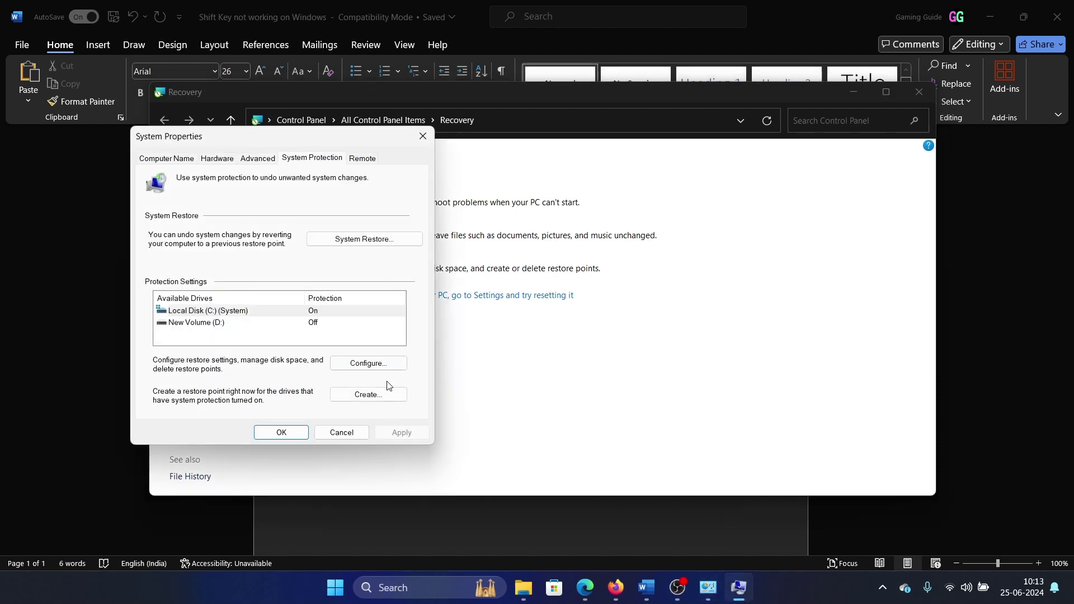
left_click(368, 363)
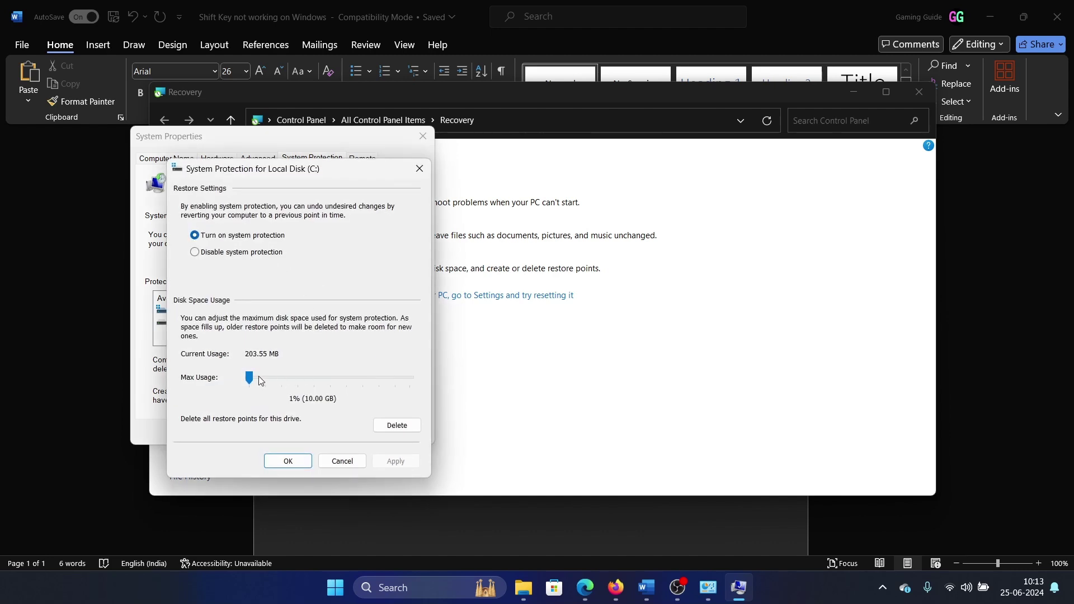
left_click_drag(250, 377, 251, 379)
left_click(288, 461)
Create a restore point described as 'Test 2' and close System Properties
left_click(368, 395)
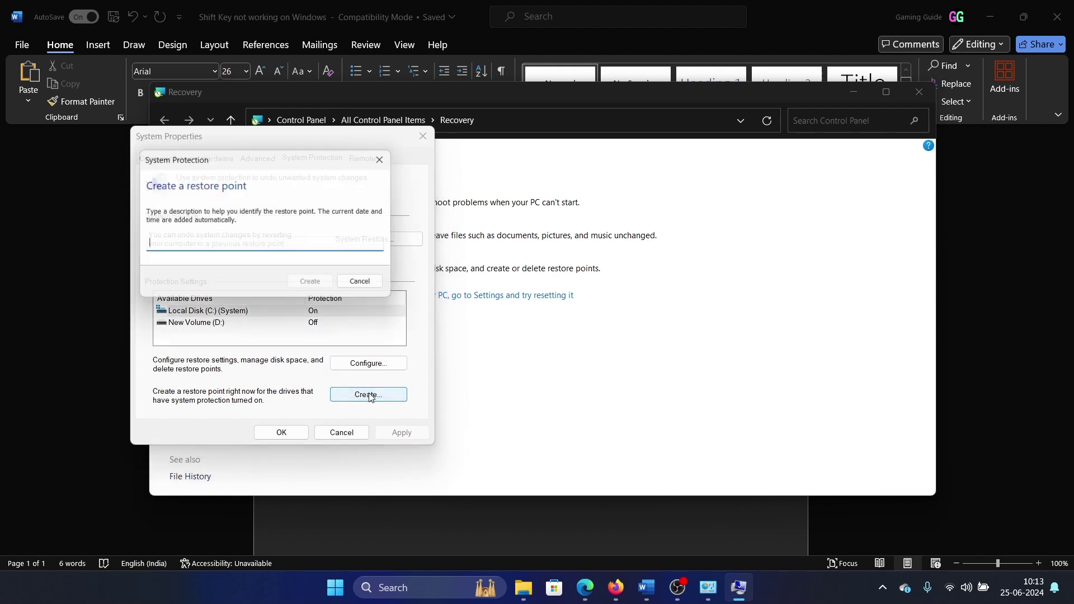
type("Test 2")
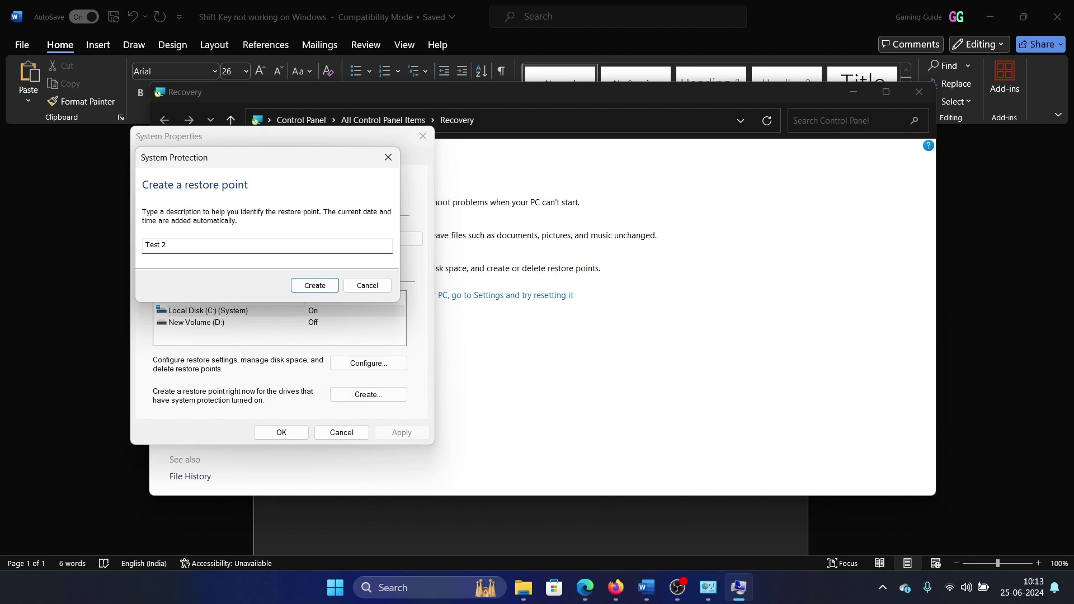
left_click(315, 285)
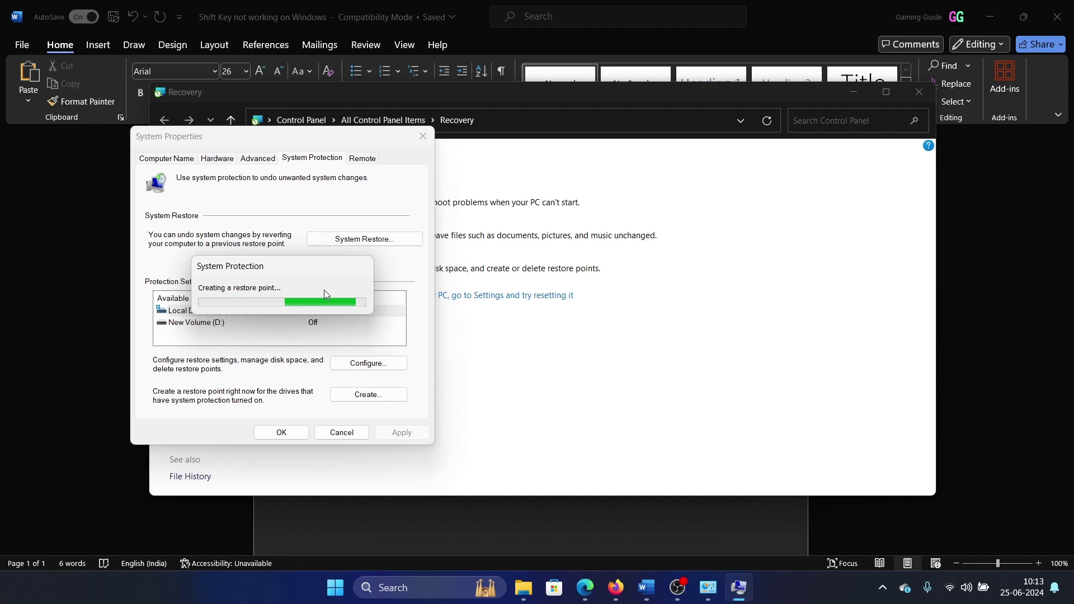
left_click(368, 298)
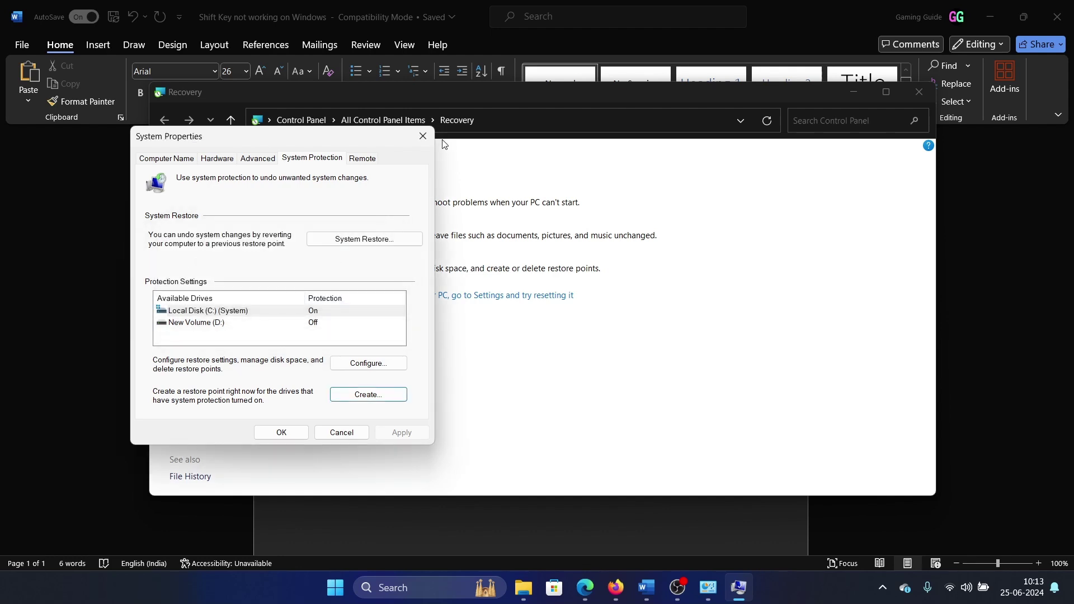
left_click(425, 137)
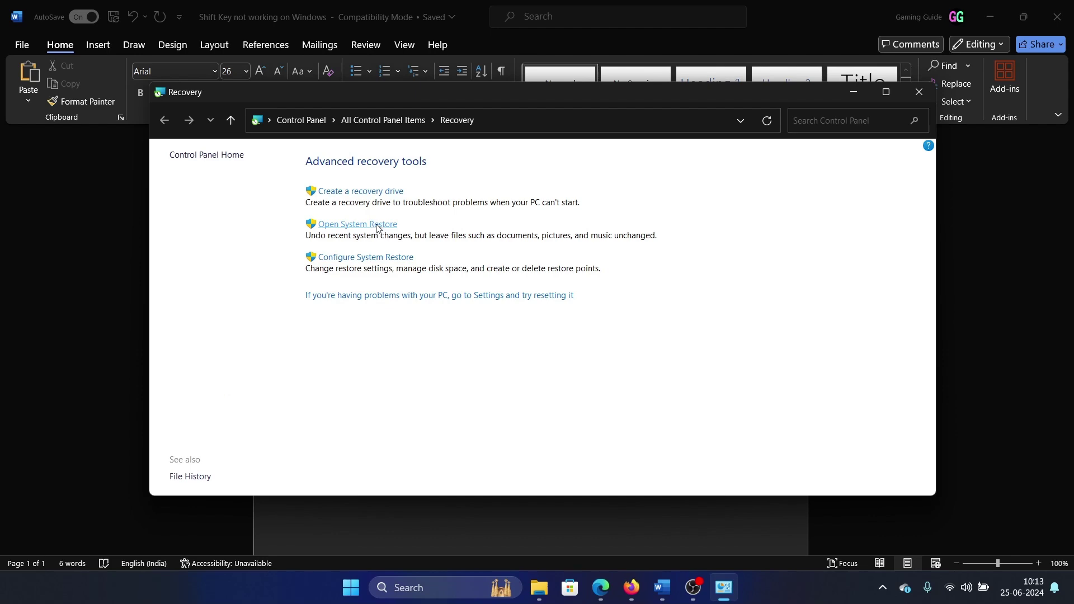
Check the System Restore wizard's restore point list, which shows 'Test 2' and 'Test'
left_click(357, 224)
left_click(632, 442)
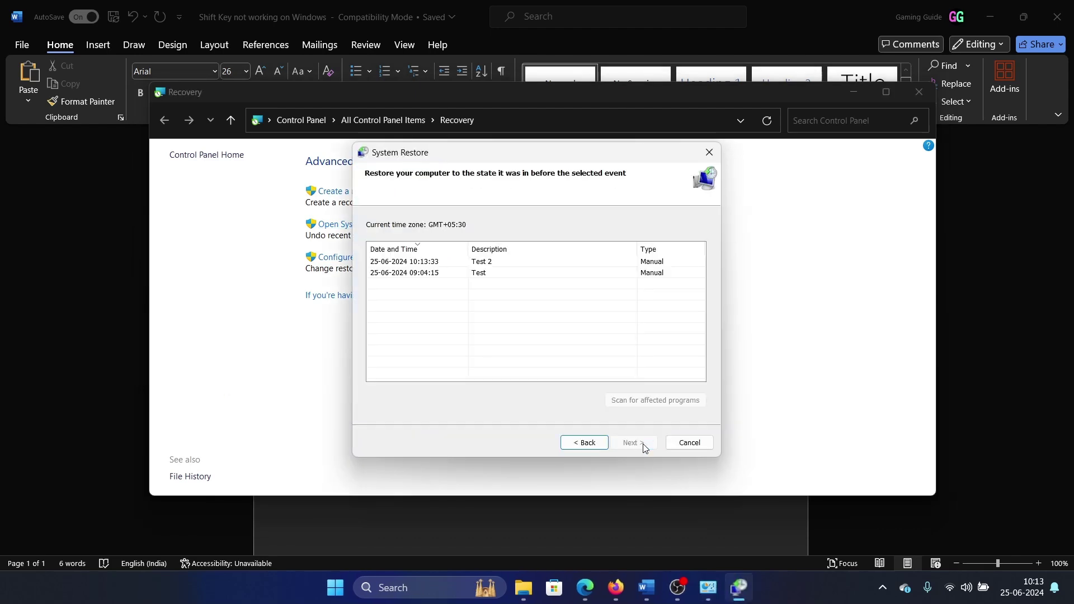
left_click(709, 152)
Delete all restore points on Local Disk (C:) and confirm the deletion
left_click(365, 257)
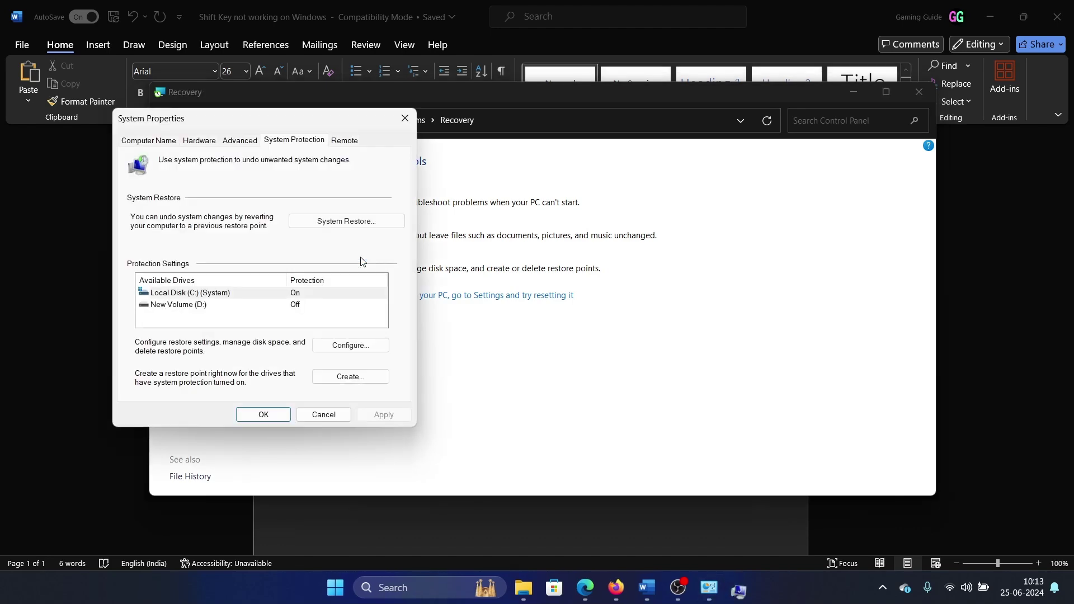
left_click(348, 344)
left_click(387, 411)
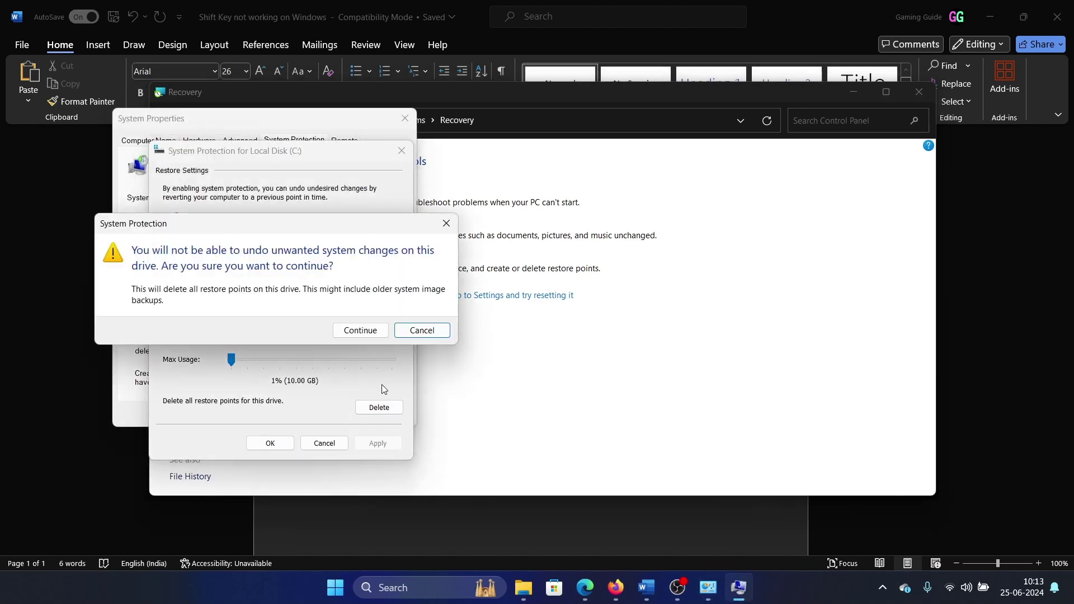
left_click(361, 328)
left_click(367, 307)
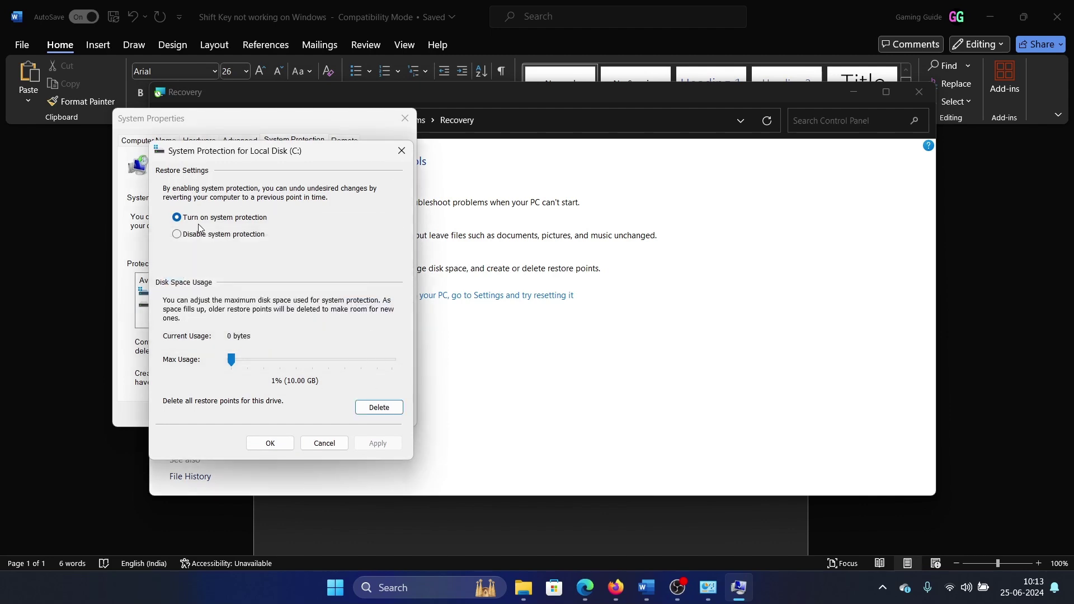
Create a restore point named 'Test', then close System Properties and the Recovery window
left_click(270, 443)
left_click(350, 376)
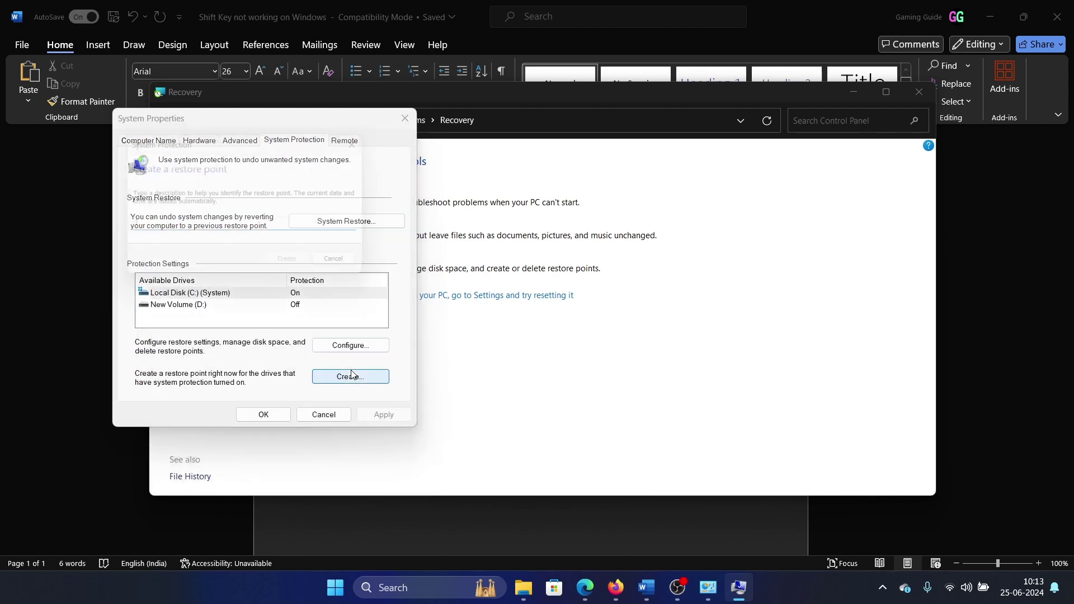
type("Test")
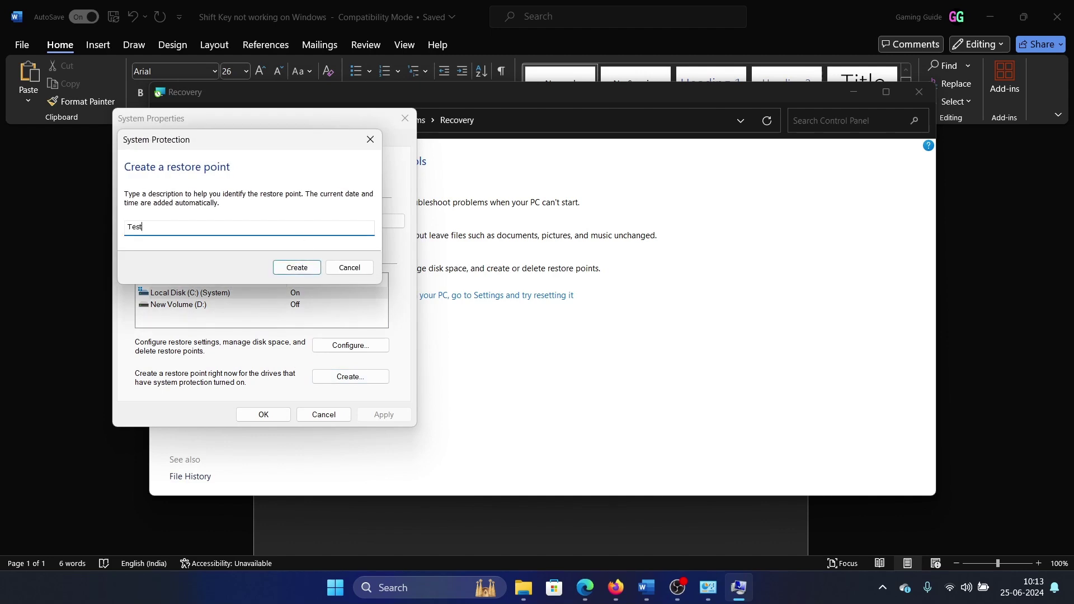
left_click(296, 267)
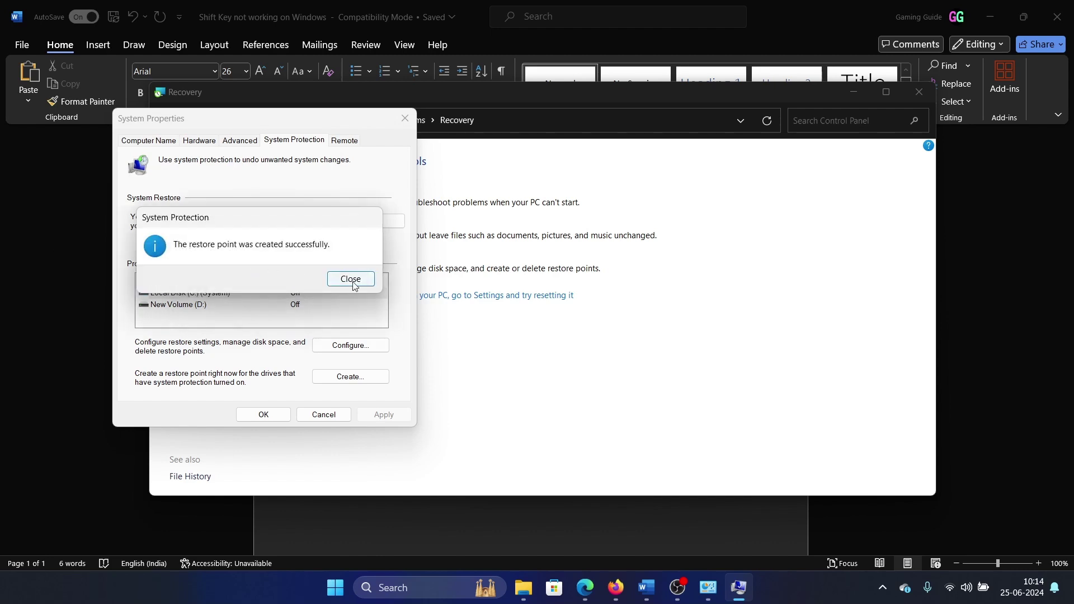
left_click(349, 278)
left_click(324, 416)
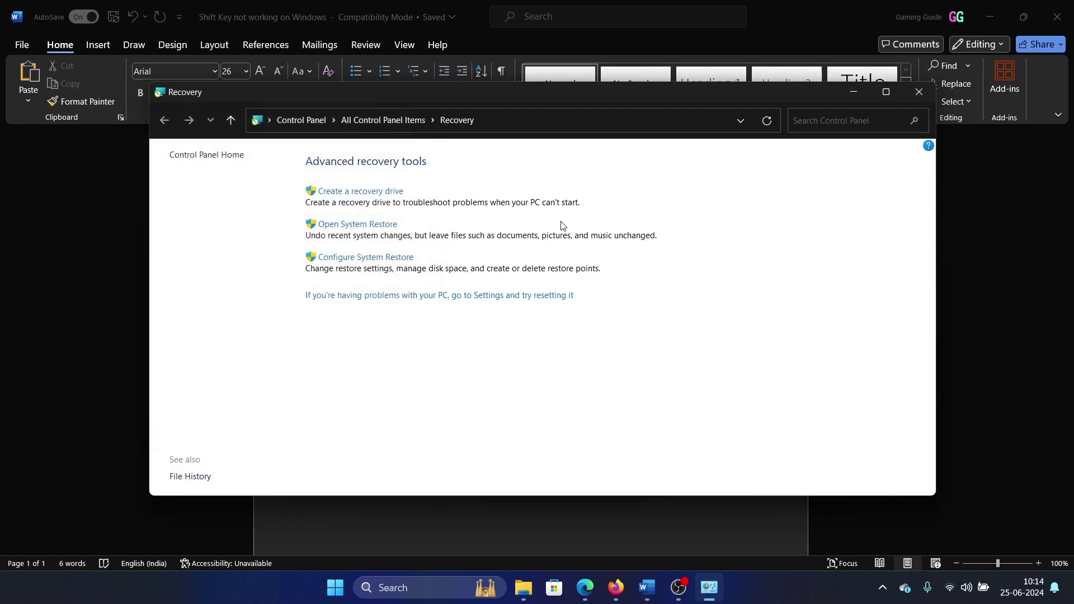
left_click(921, 93)
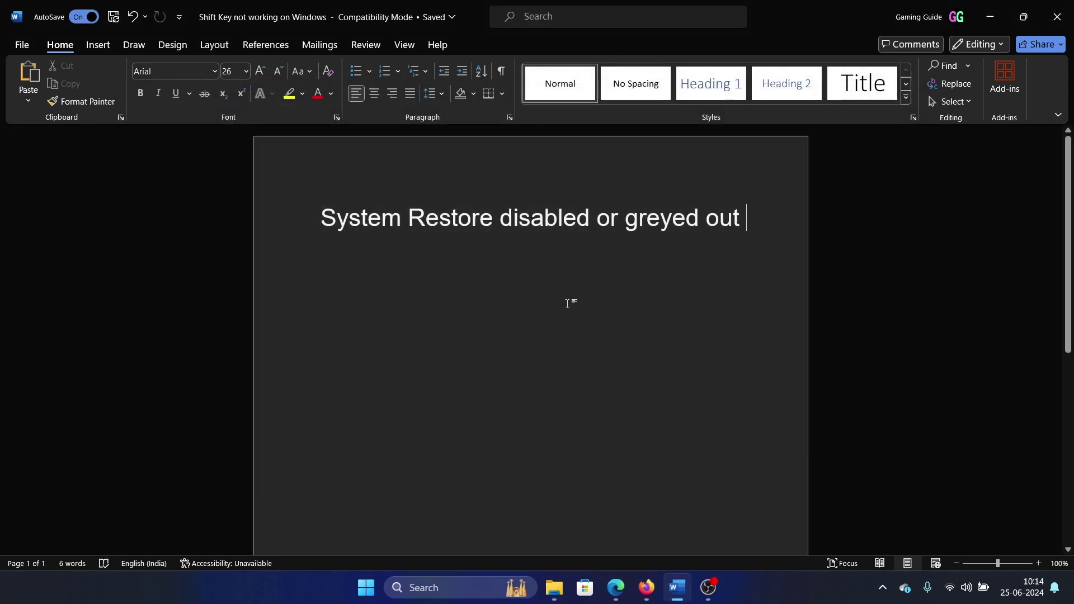